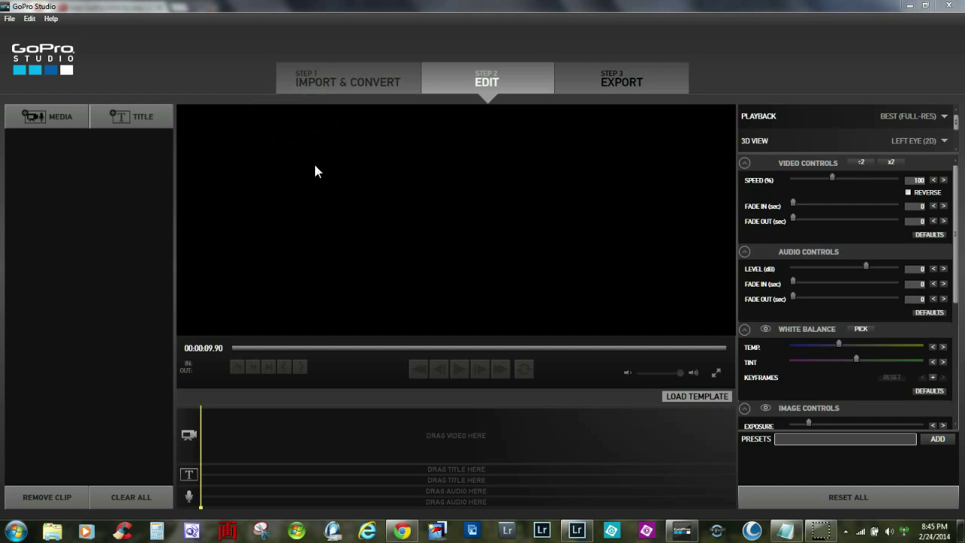
# Step: Switch from the Edit step back to the Step 1 Import & Convert screen
pyautogui.click(298, 145)
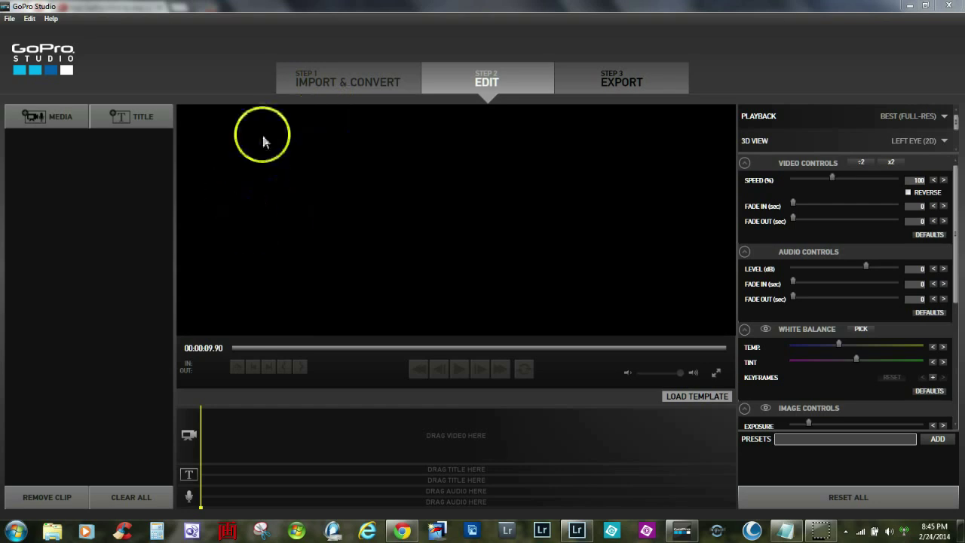
pyautogui.click(320, 90)
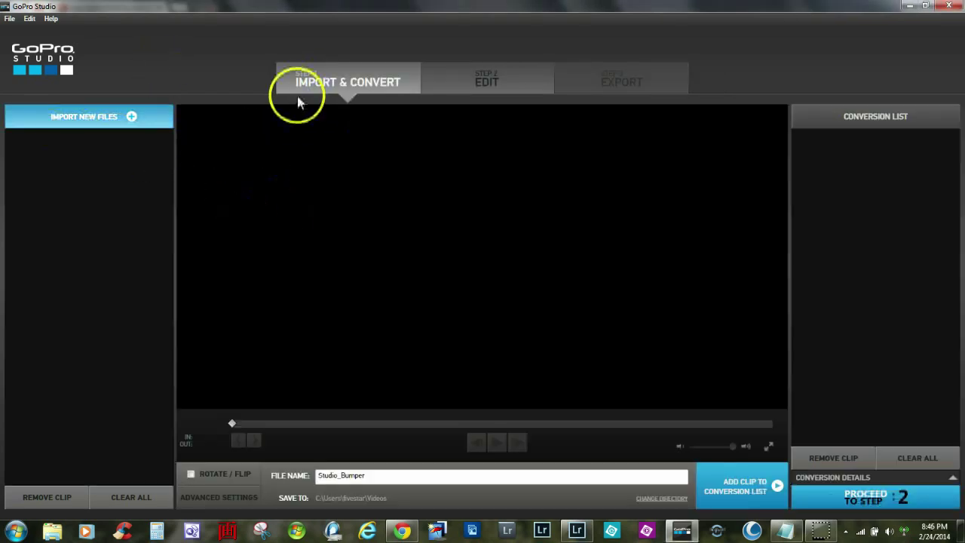
# Step: Start importing new files and browse from the C drive into the user's home folder
pyautogui.click(75, 127)
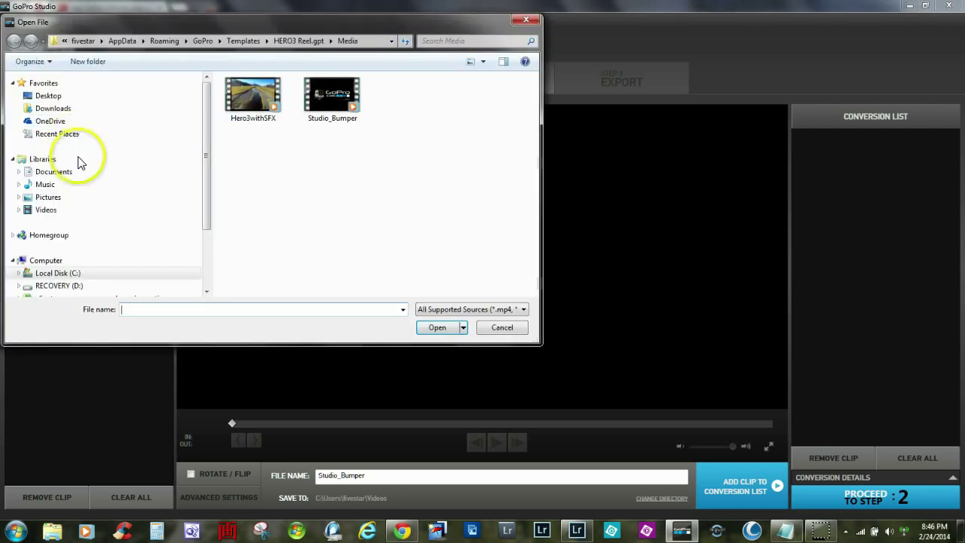
pyautogui.click(52, 273)
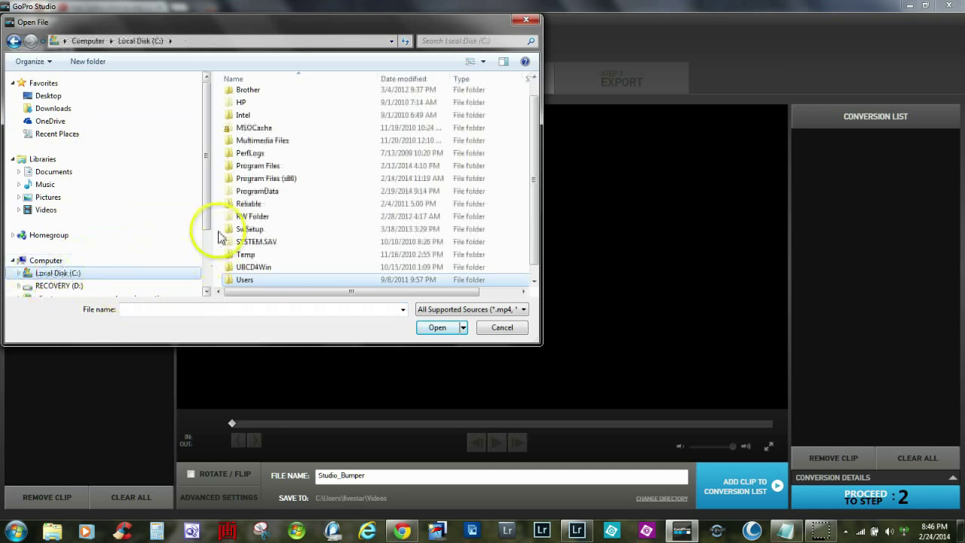
pyautogui.scroll(-3, 252, 163)
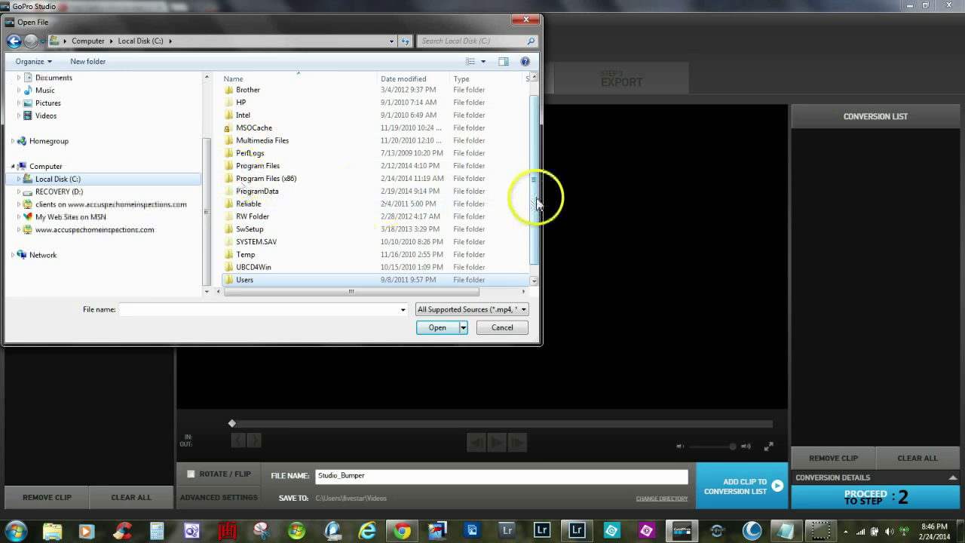
pyautogui.doubleClick(246, 281)
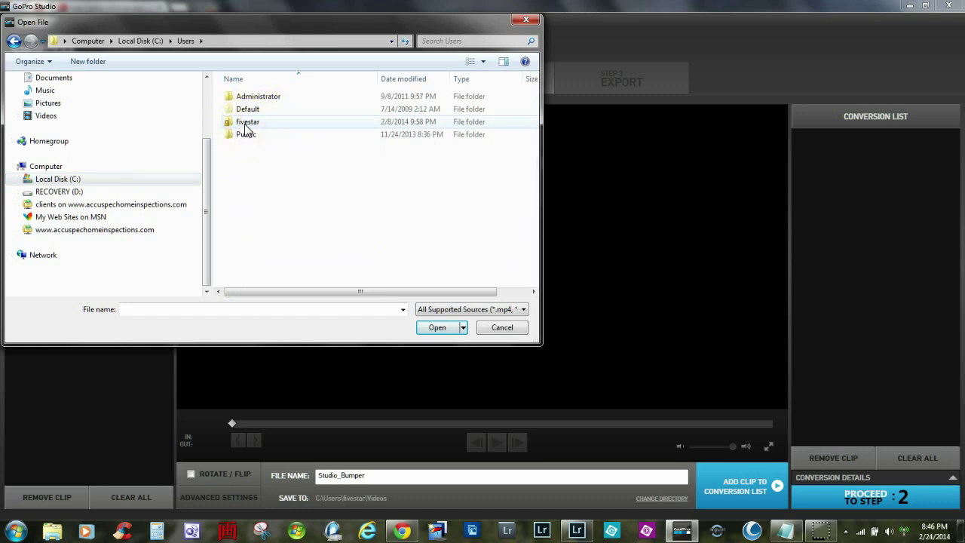
pyautogui.click(246, 128)
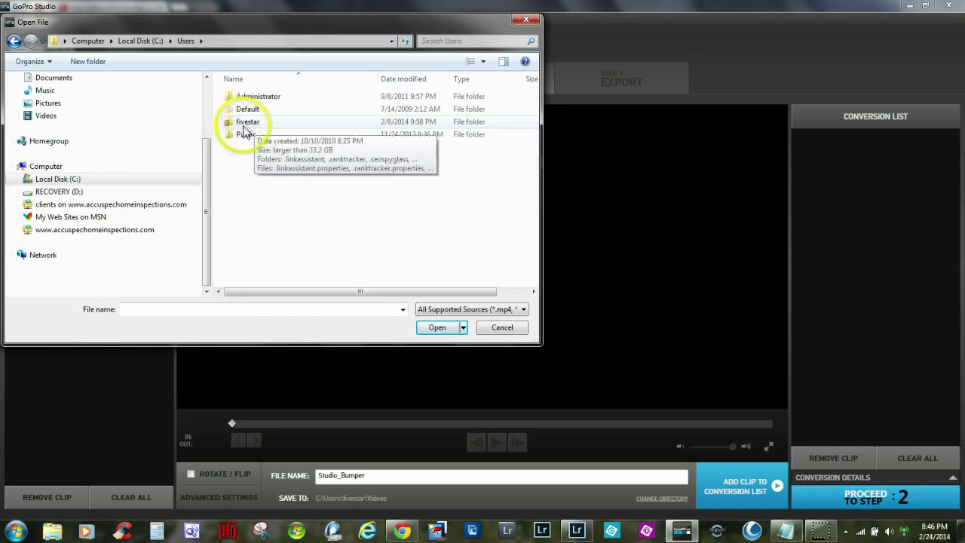
pyautogui.doubleClick(248, 124)
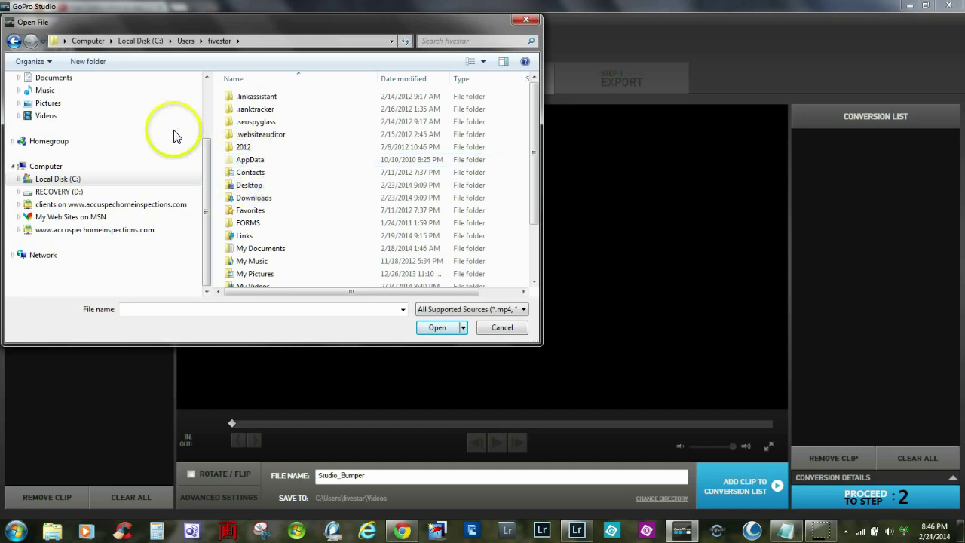
pyautogui.click(47, 65)
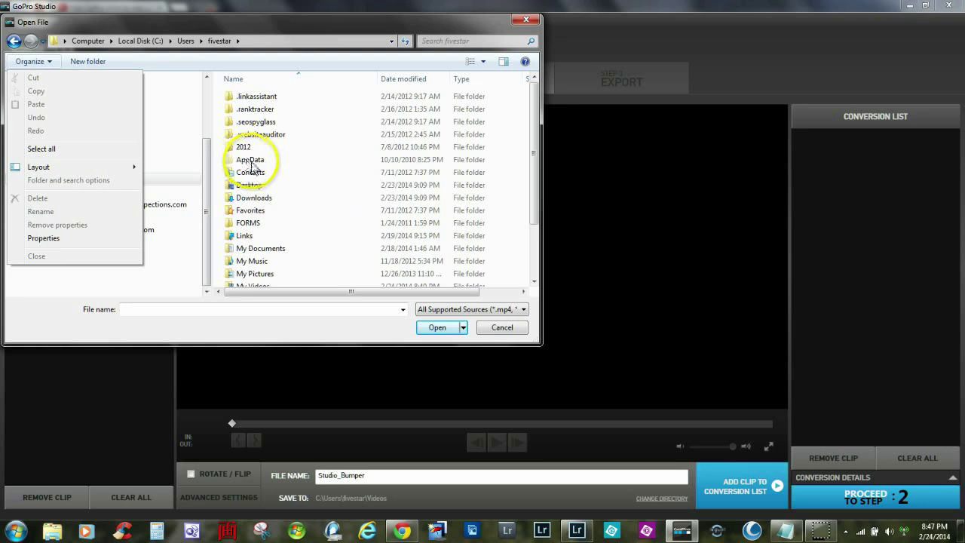
pyautogui.click(297, 184)
# Step: Go through AppData > Roaming > GoPro > Templates > HERO3 Reel.gpt > Media and import Studio_Bumper
pyautogui.doubleClick(250, 161)
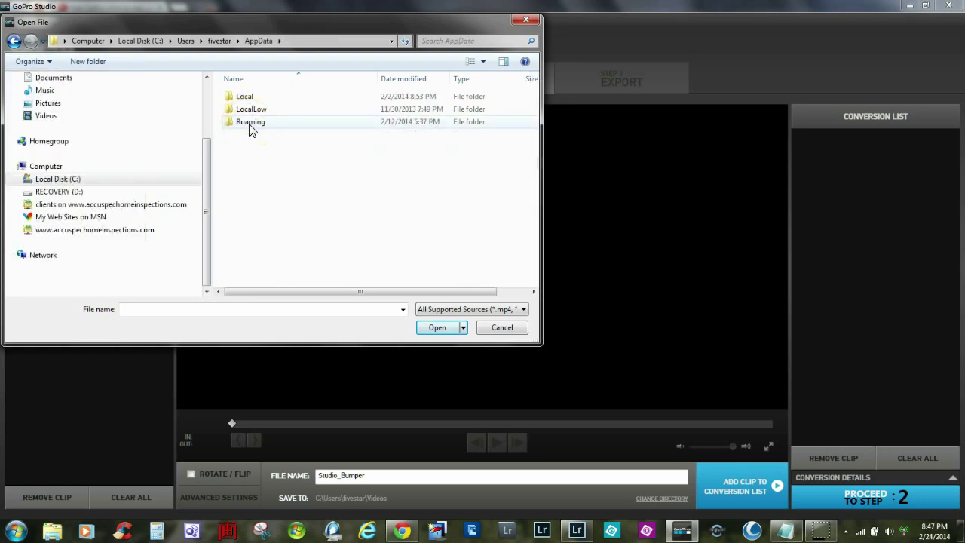
pyautogui.doubleClick(249, 125)
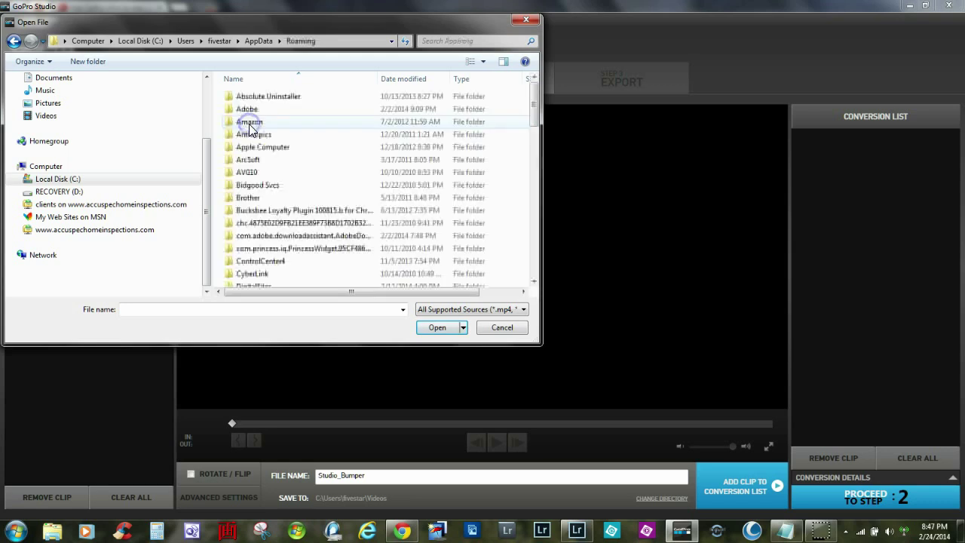
pyautogui.scroll(-5, 290, 161)
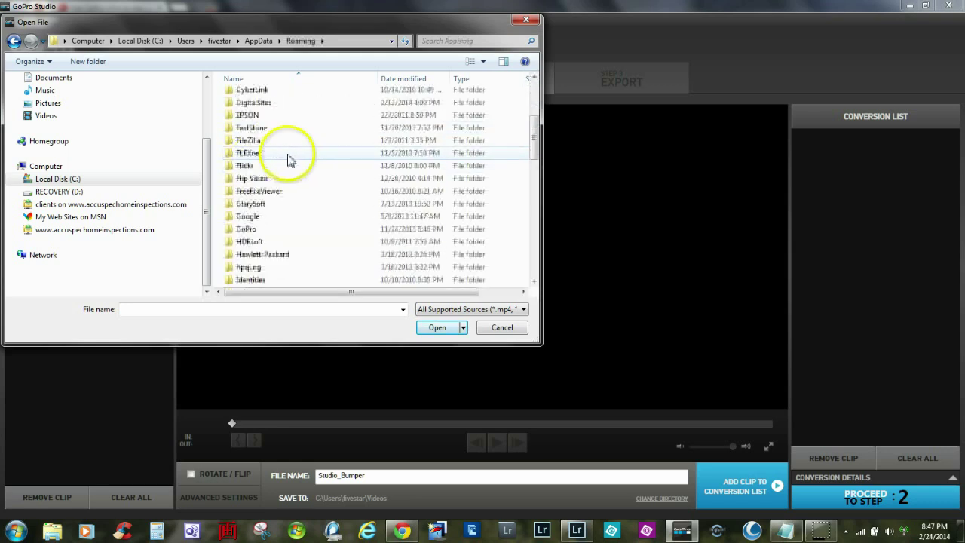
pyautogui.doubleClick(260, 229)
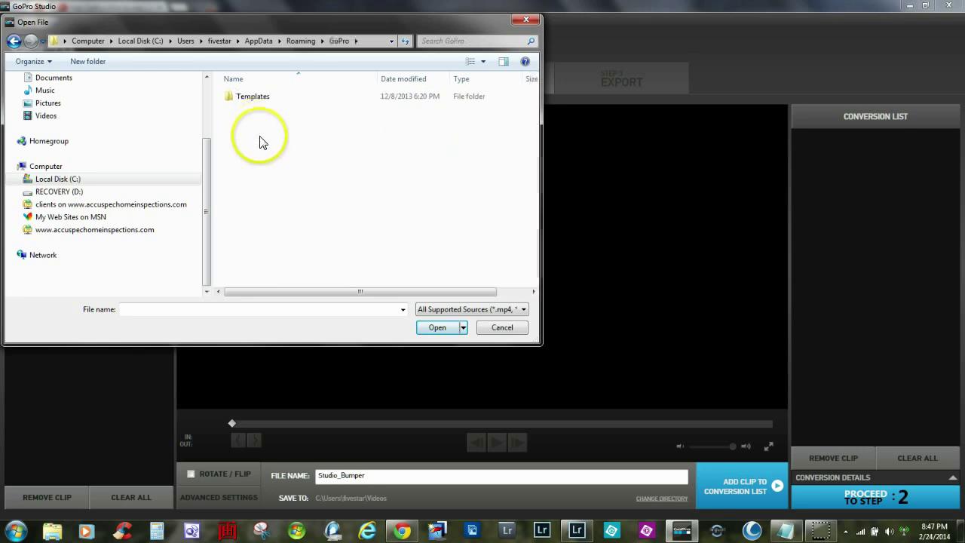
pyautogui.click(255, 102)
pyautogui.doubleClick(255, 102)
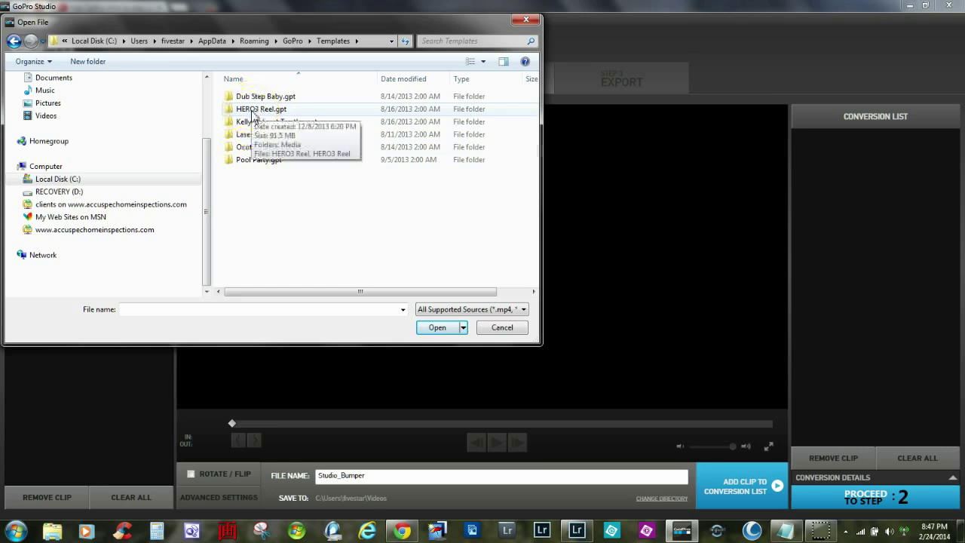
pyautogui.doubleClick(252, 110)
pyautogui.click(254, 120)
pyautogui.doubleClick(255, 129)
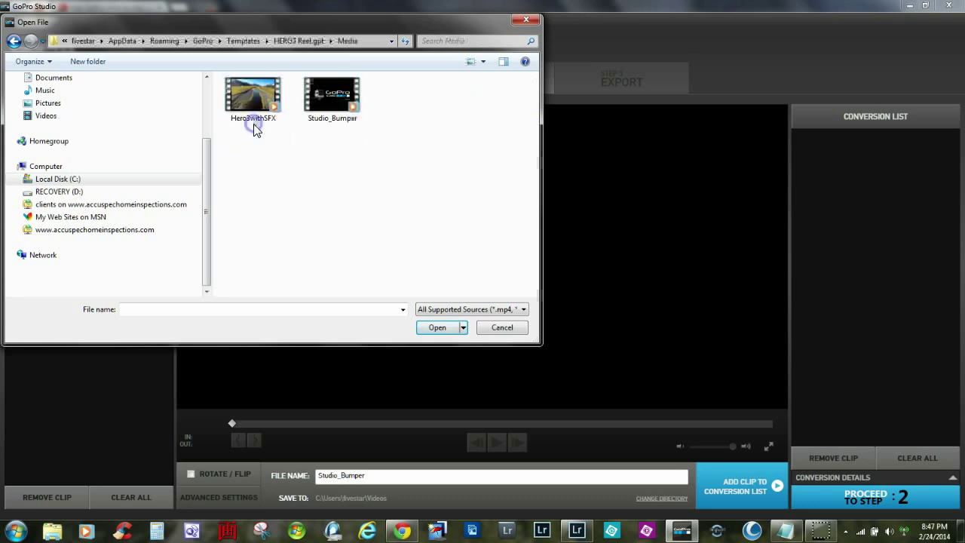
pyautogui.click(330, 106)
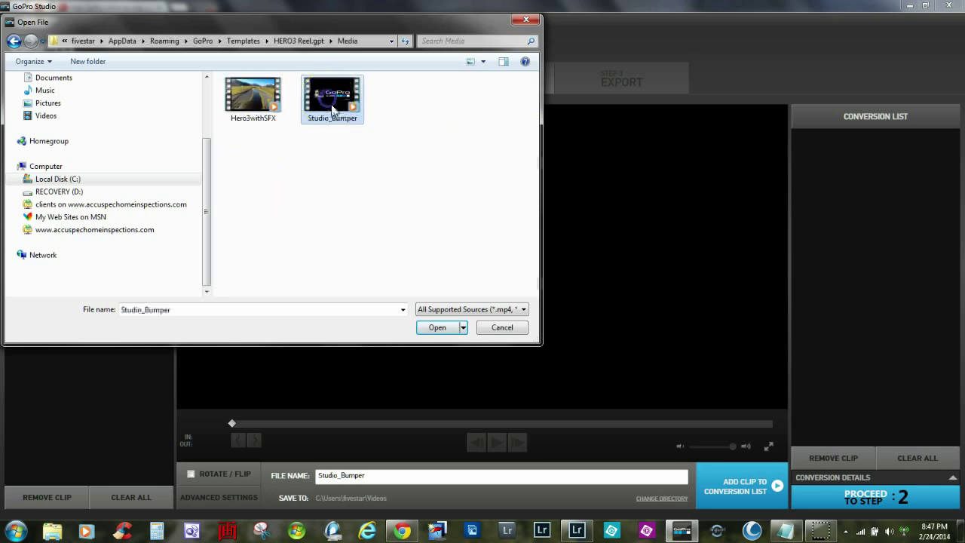
pyautogui.click(434, 329)
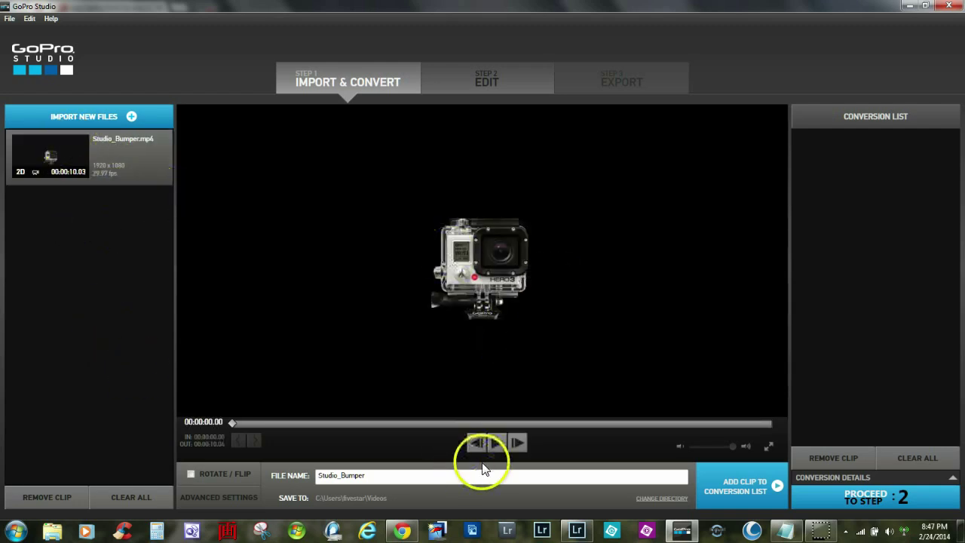
# Step: Add Studio_Bumper to the conversion list and convert it to AVI until complete
pyautogui.click(722, 498)
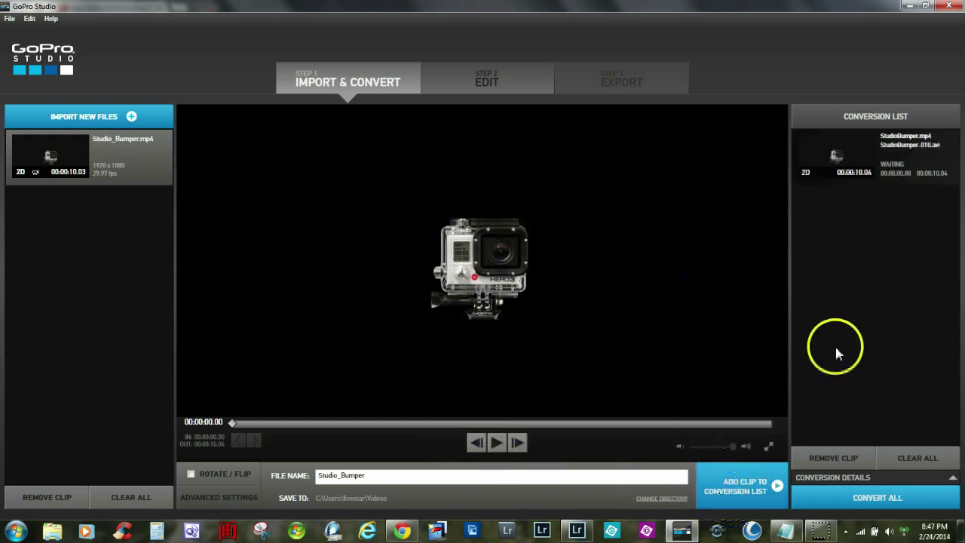
pyautogui.click(847, 502)
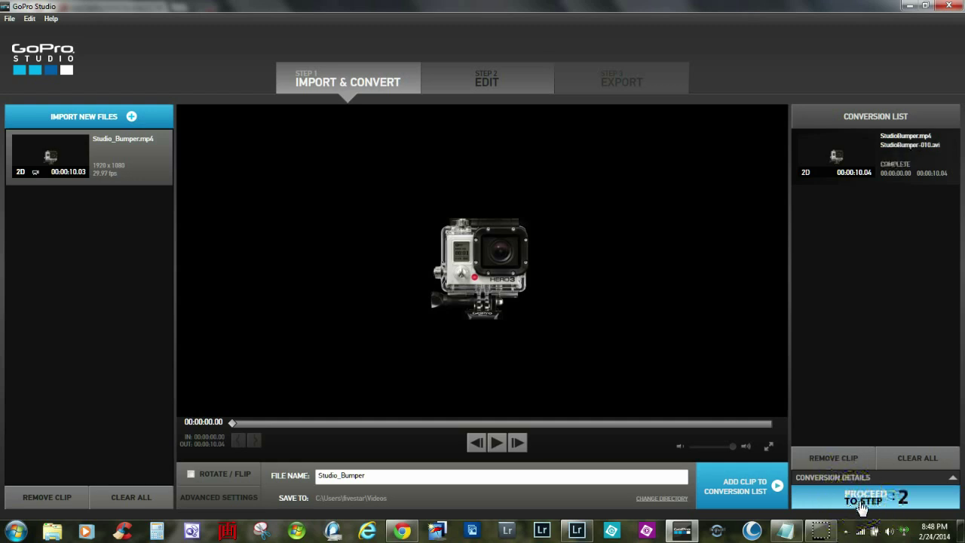
# Step: On the Edit step, place Studio_Bumper-010.AVI on the video track and play it through
pyautogui.click(861, 504)
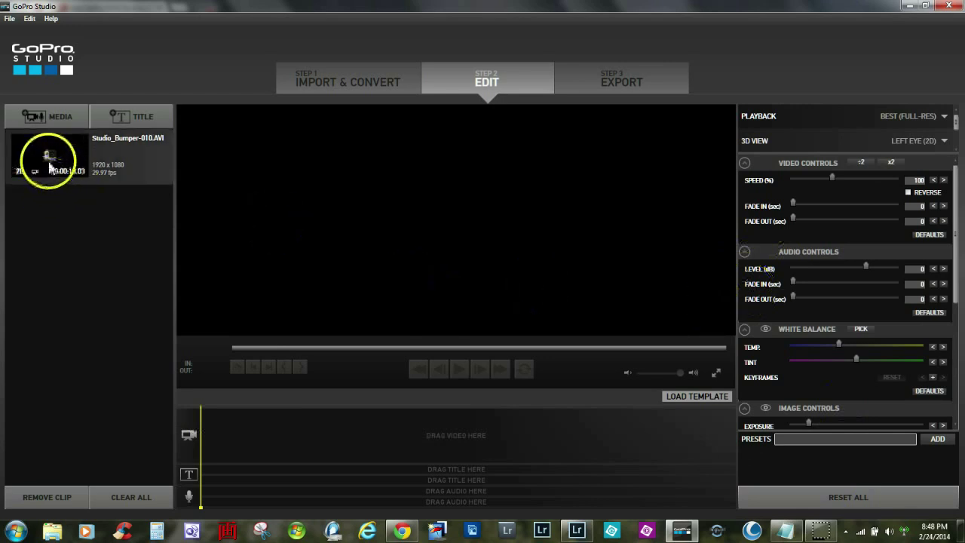
pyautogui.moveTo(47, 160); pyautogui.dragTo(226, 444)
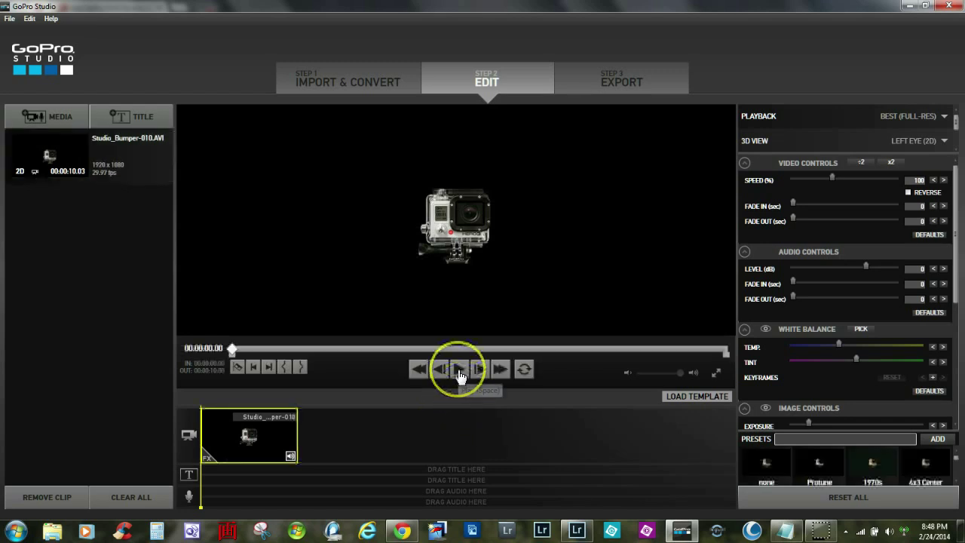
pyautogui.click(460, 370)
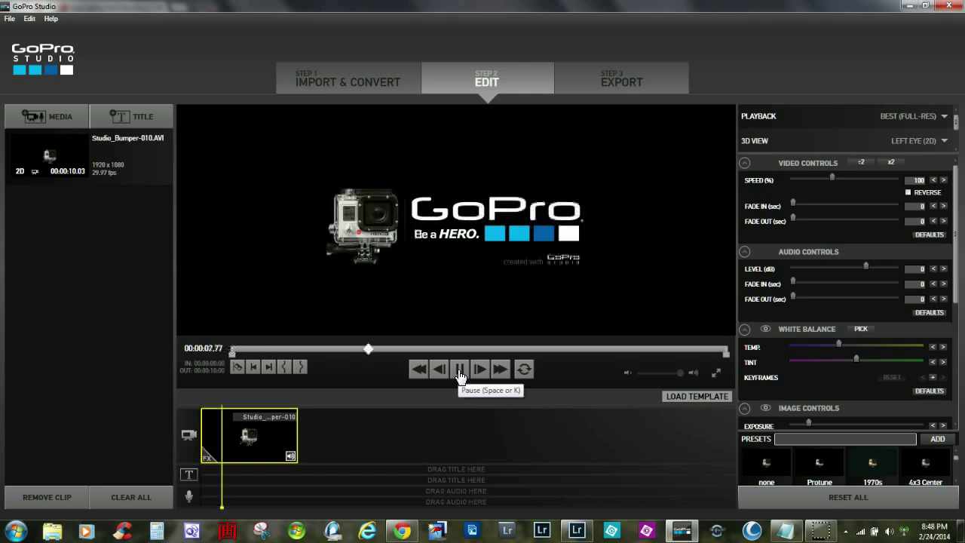
pyautogui.click(463, 371)
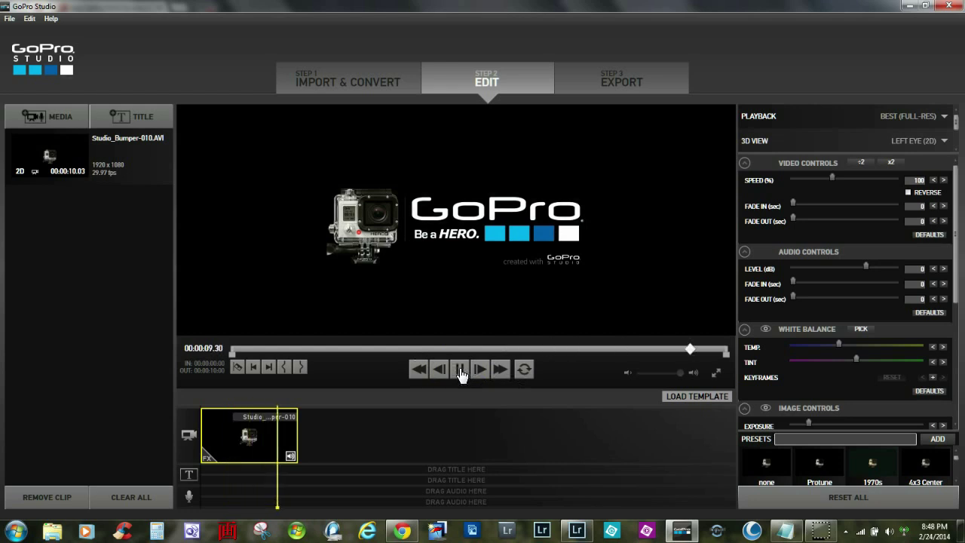
# Step: Export the edit from the File menu with the HD 1080p preset
pyautogui.click(10, 18)
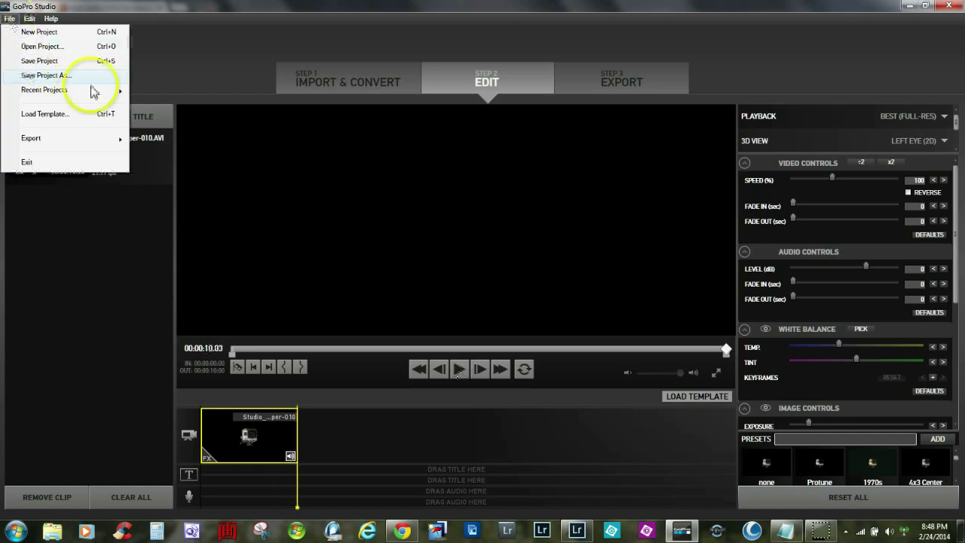
pyautogui.click(732, 65)
pyautogui.click(626, 85)
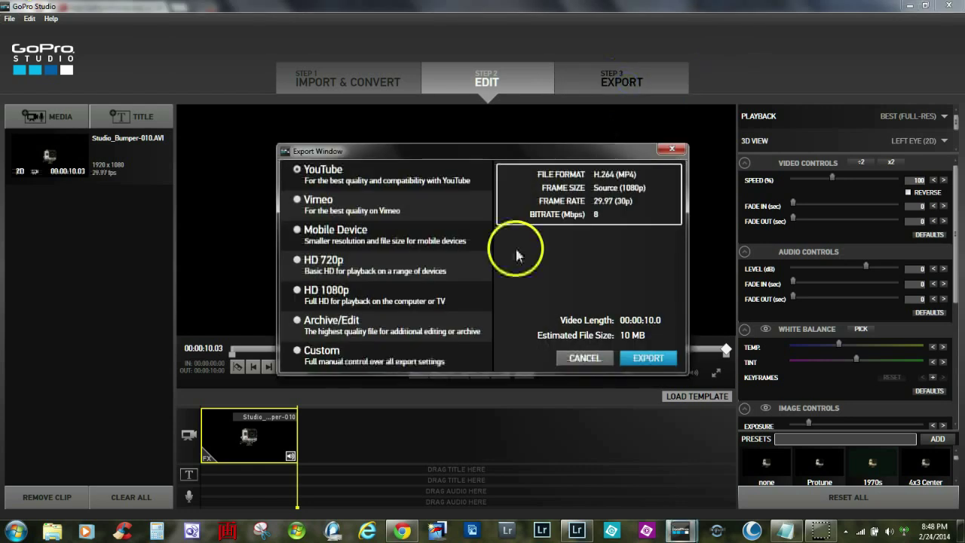
pyautogui.click(298, 298)
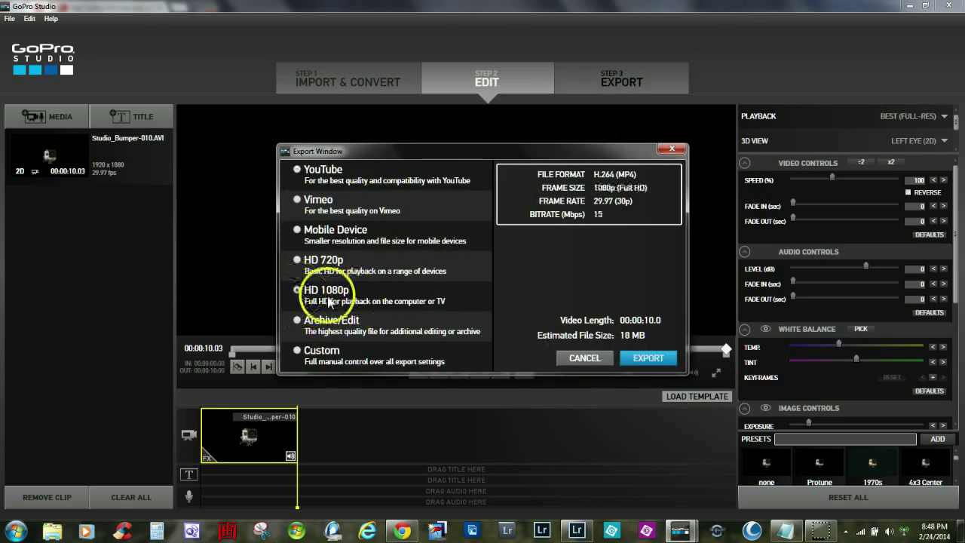
pyautogui.click(649, 358)
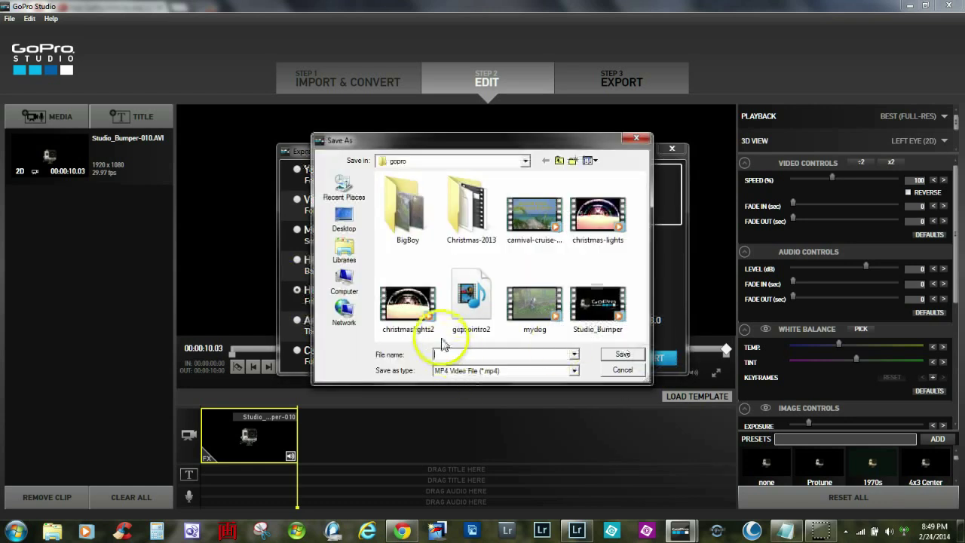
# Step: Save the MP4 export as 'gpprointro3' in the gopro folder
pyautogui.click(472, 353)
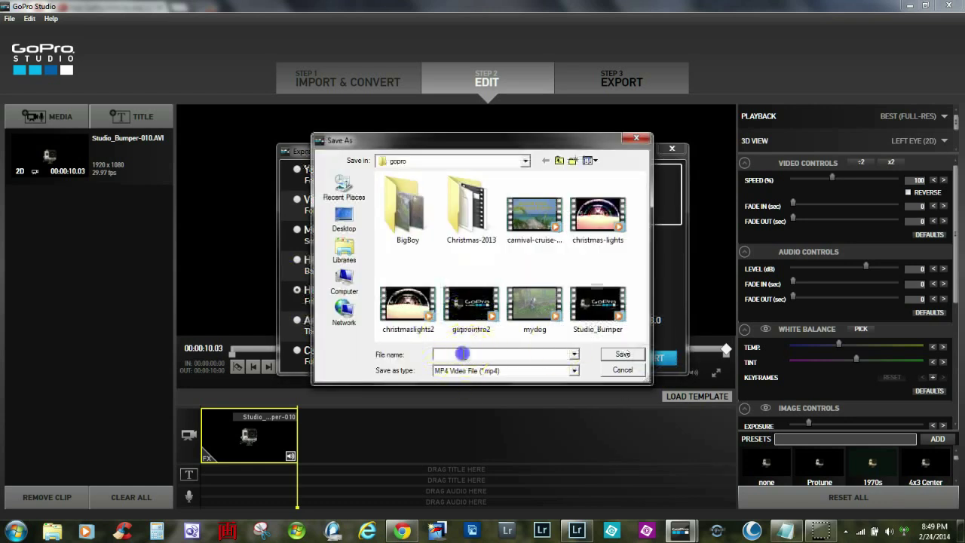
pyautogui.write('gppro')
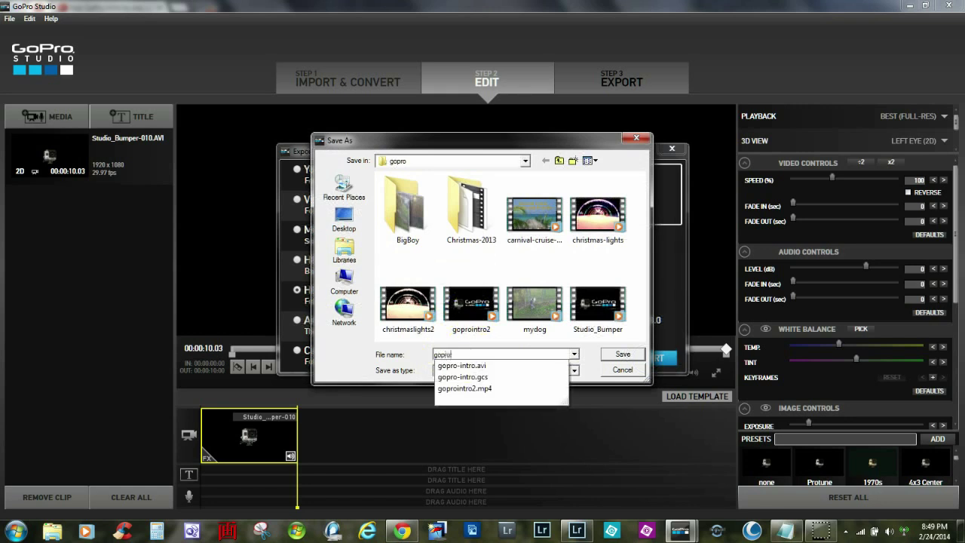
pyautogui.write('i')
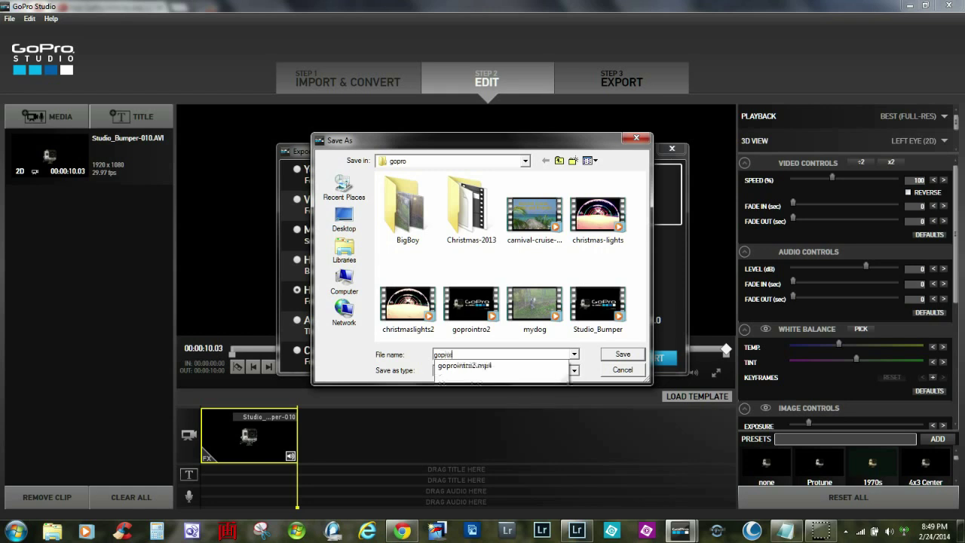
pyautogui.write('ntro3')
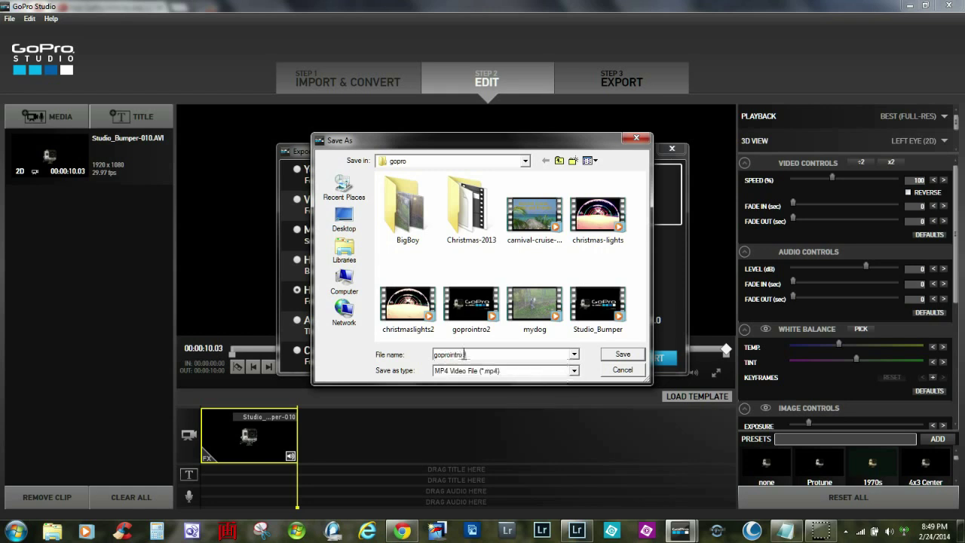
pyautogui.click(623, 354)
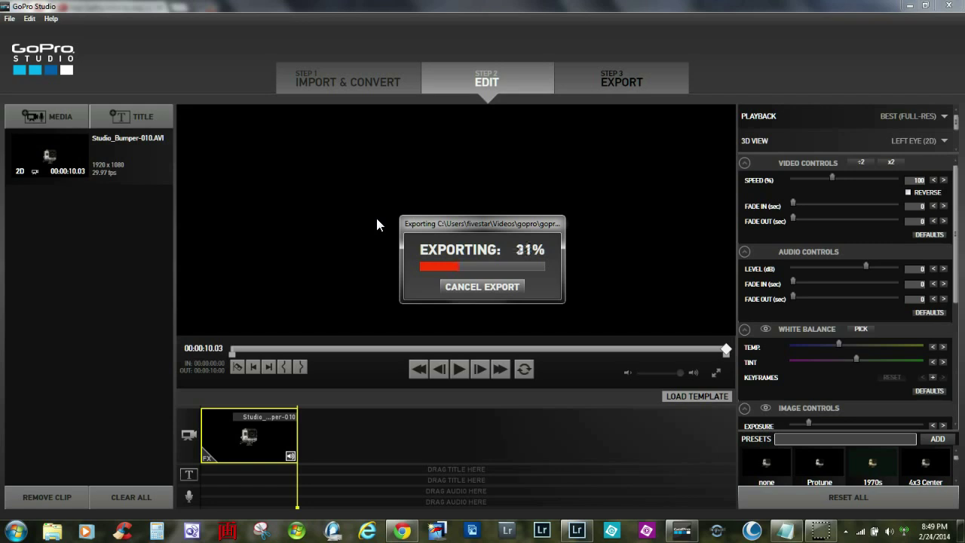
# Step: Let the 1080p MP4 export keep rendering, reaching 34%
pyautogui.click(338, 260)
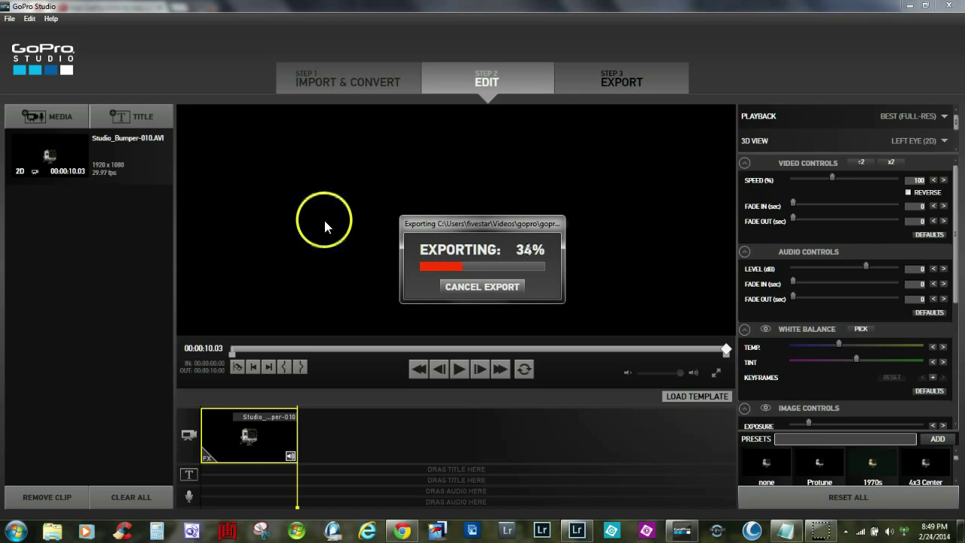